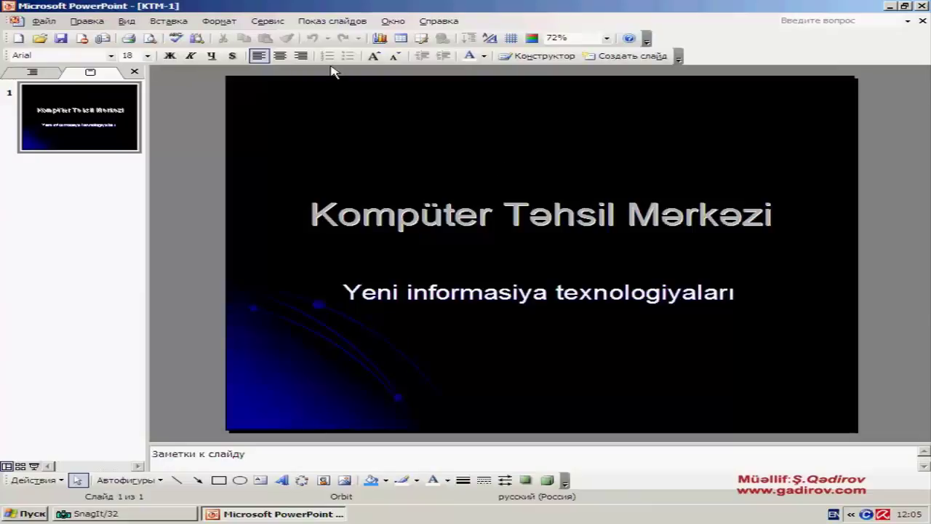
Insert a new title-and-text slide after the title slide in KTM-1.
{"action": "left_click", "coordinate": [180, 28]}
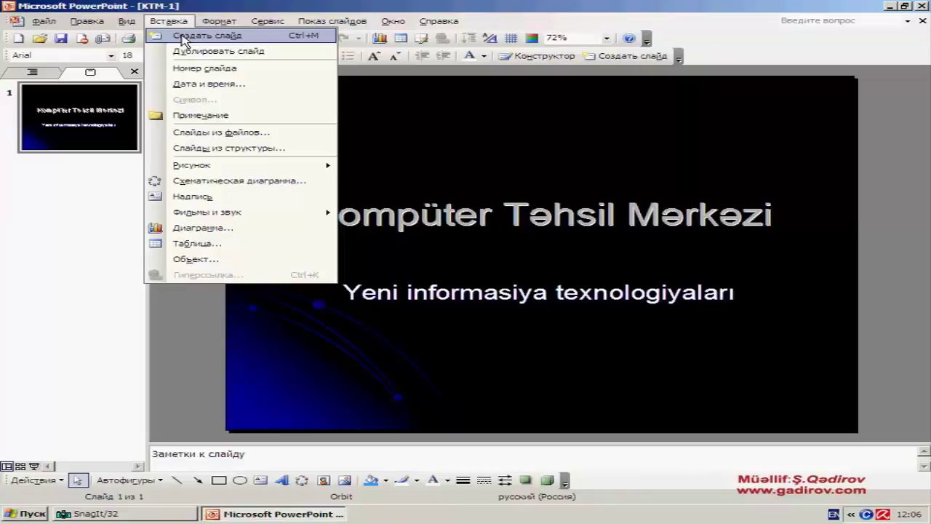
{"action": "left_click", "coordinate": [183, 40]}
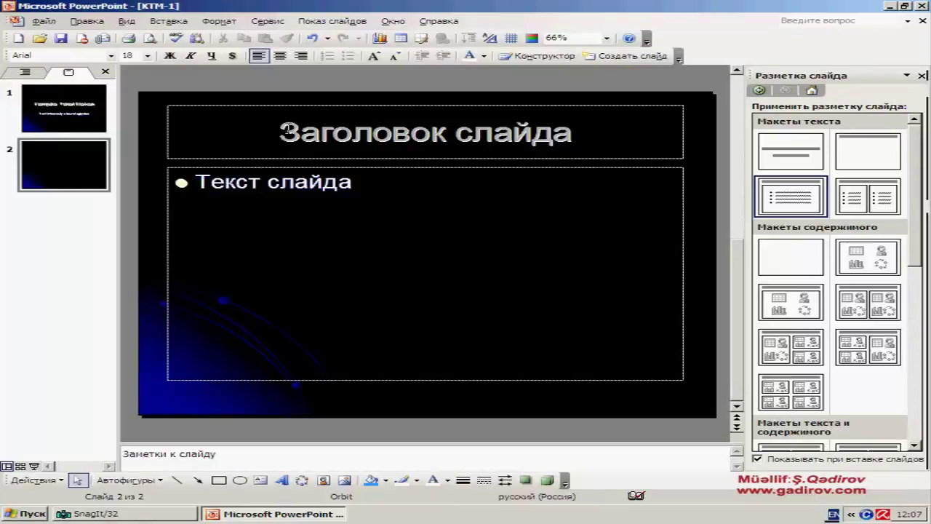
Enter 'KTM-də keçirilən kursların siyahısı' as the second slide's title.
{"action": "left_click", "coordinate": [288, 130]}
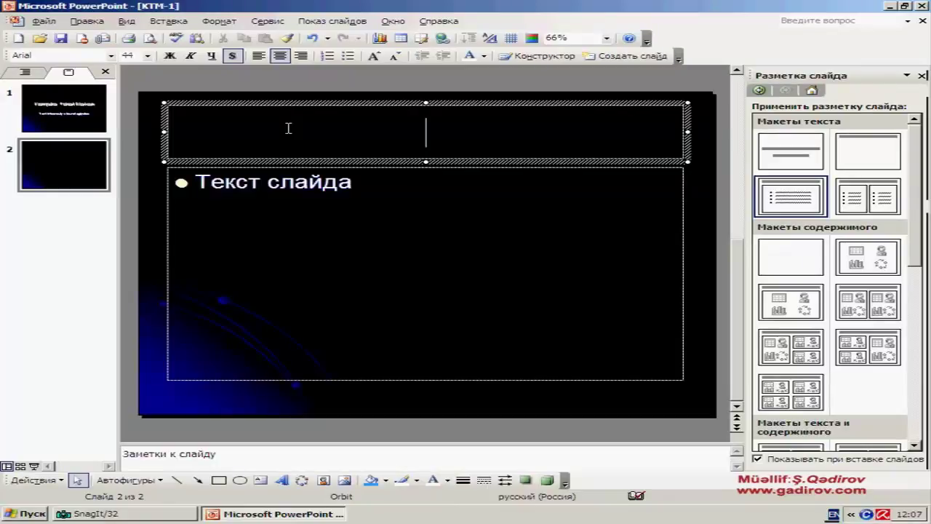
{"action": "type", "text": "KTM-də keçirilən kursların siyahısı"}
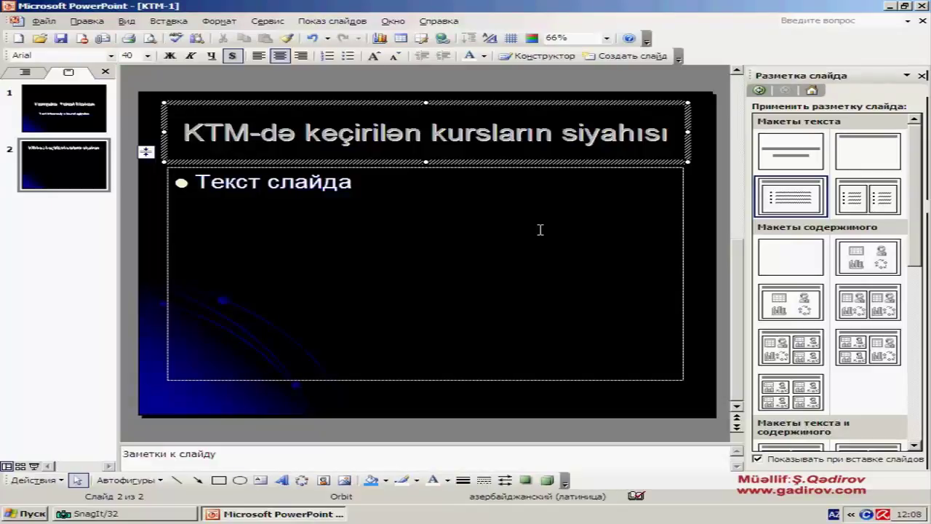
Type the bullets Kompüter, Xarici dil and Mühasibat using the Azerbaijani keyboard layout.
{"action": "left_click", "coordinate": [198, 182]}
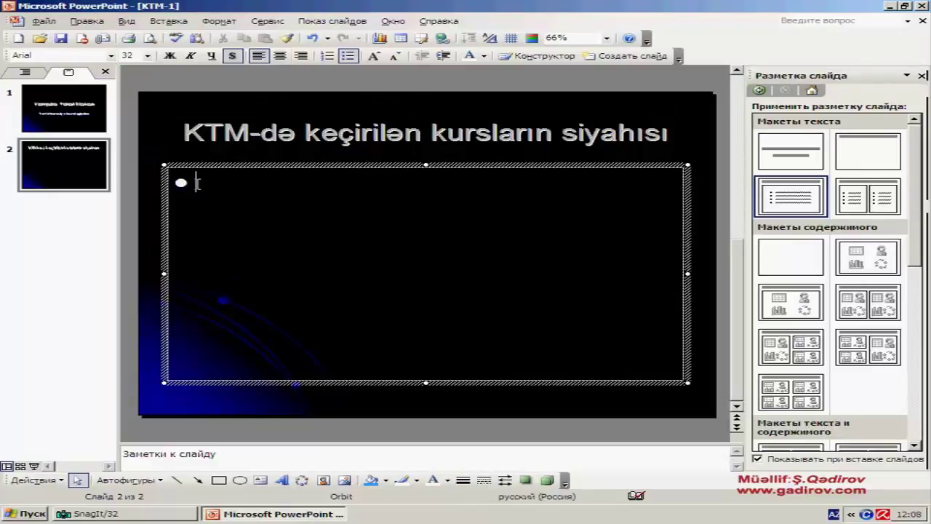
{"action": "key", "text": "alt+shift"}
{"action": "type", "text": "K"}
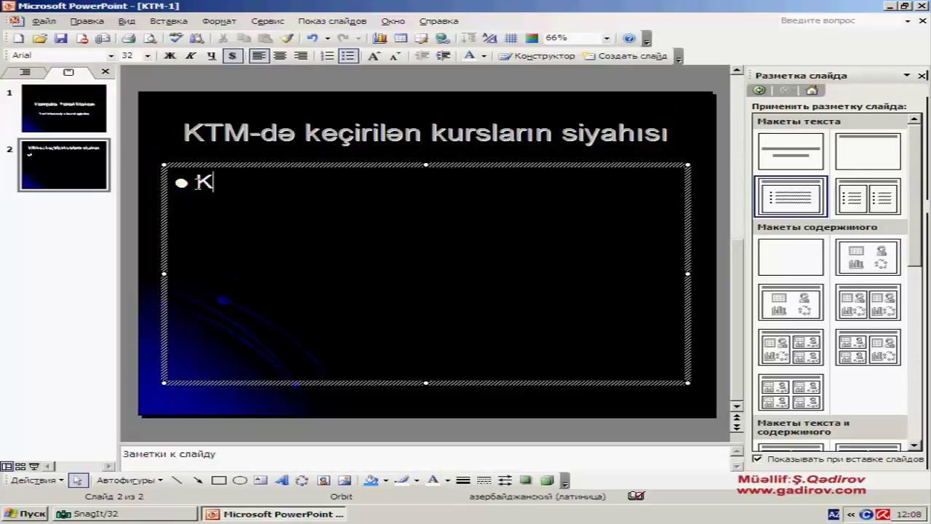
{"action": "type", "text": "ompüter"}
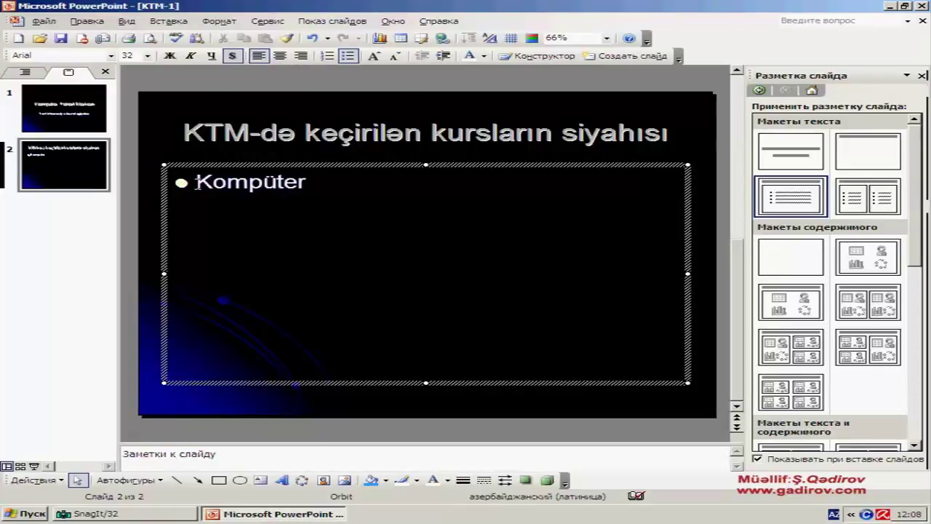
{"action": "key", "text": "Return"}
{"action": "type", "text": "Xarici dil"}
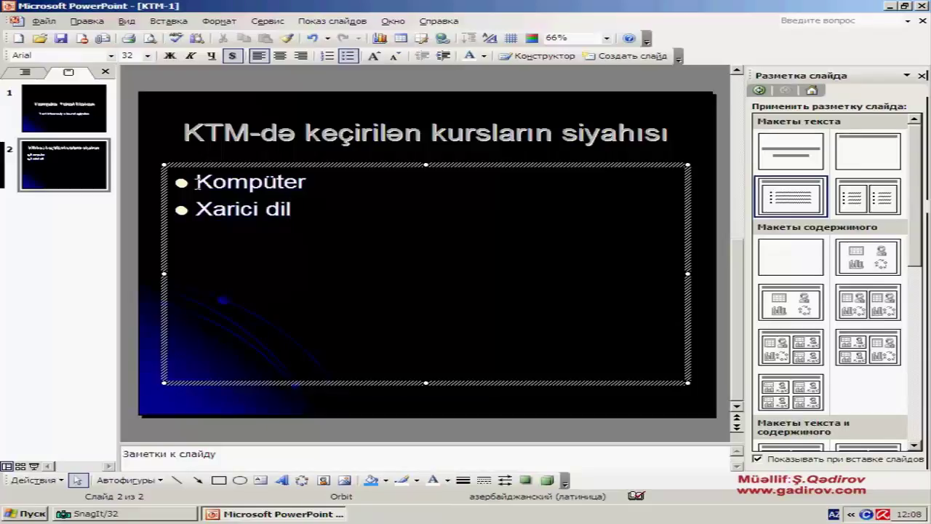
{"action": "key", "text": "Return"}
{"action": "type", "text": "Müh"}
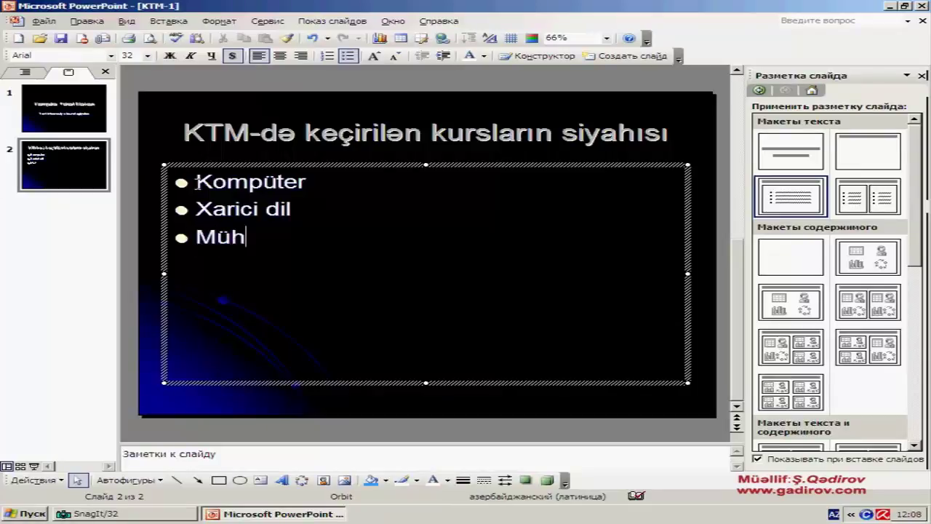
{"action": "type", "text": "asibat"}
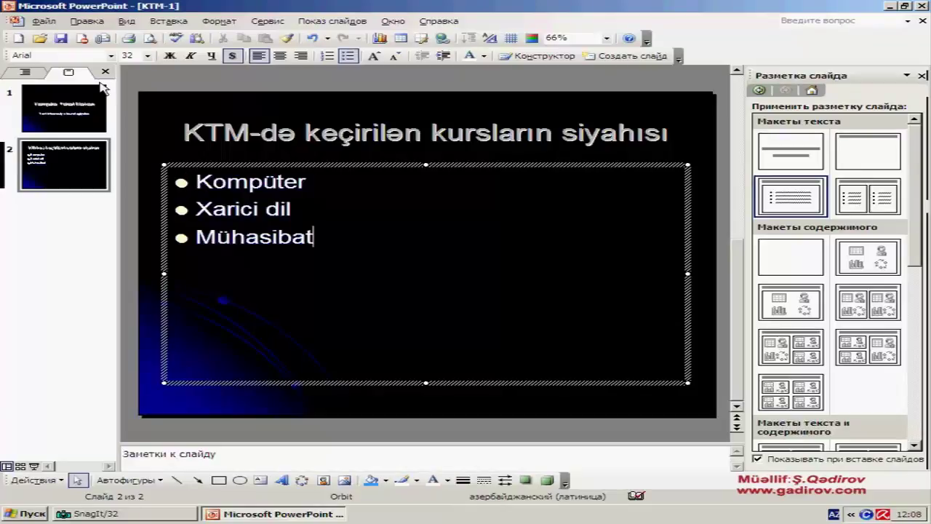
Save the KTM-1 presentation from the Standard toolbar.
{"action": "left_click", "coordinate": [62, 40]}
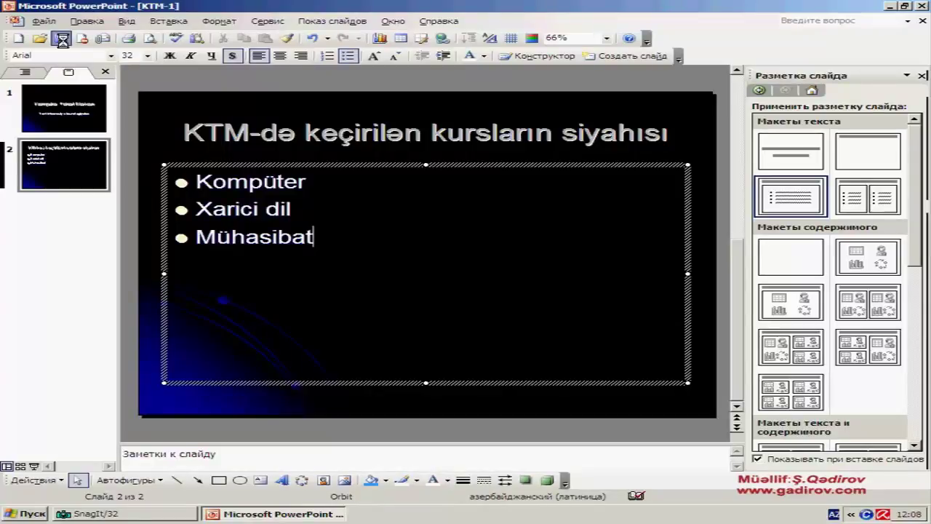